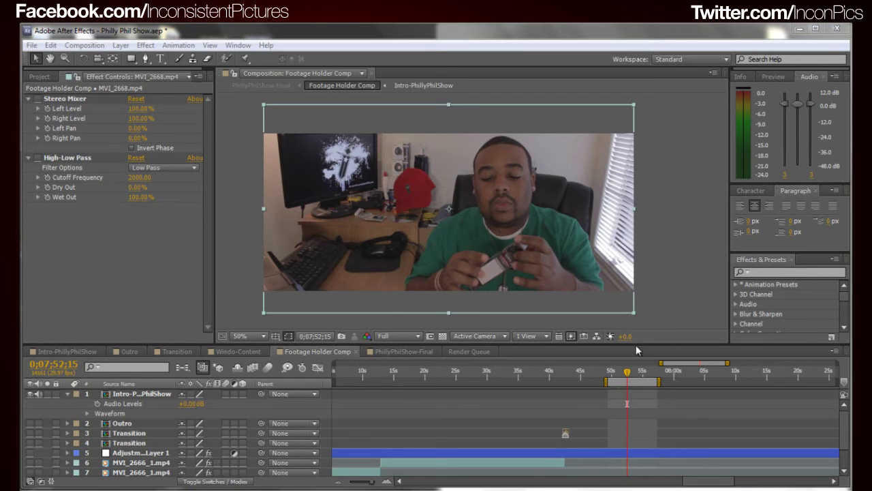
Preview the clip with audio, then select the Stereo Mixer effect.
click(631, 379)
key(KP_0)
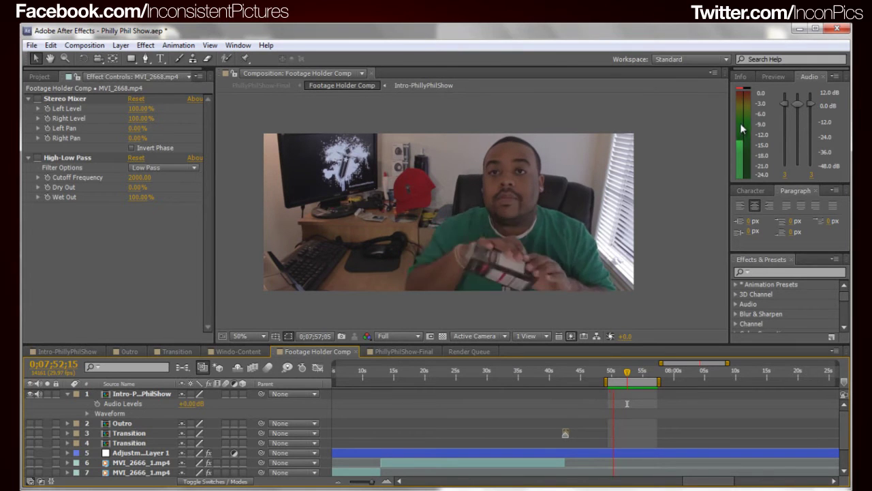
key(space)
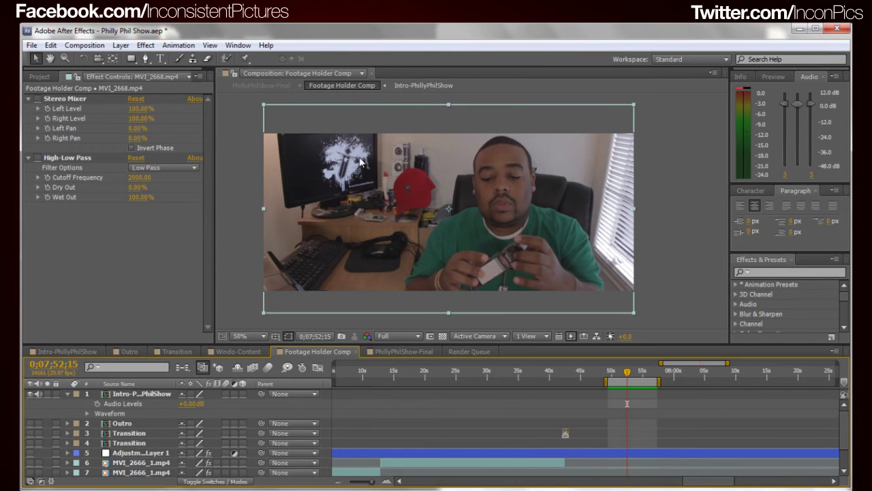
click(58, 99)
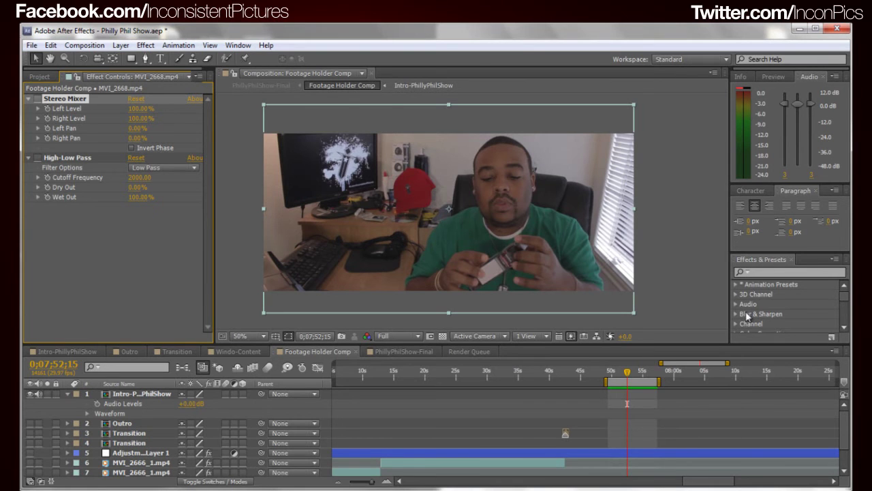
Find Stereo Mixer via a 'stereo' search, reset it to default pans, and collapse High-Low Pass.
click(765, 272)
text(ste)
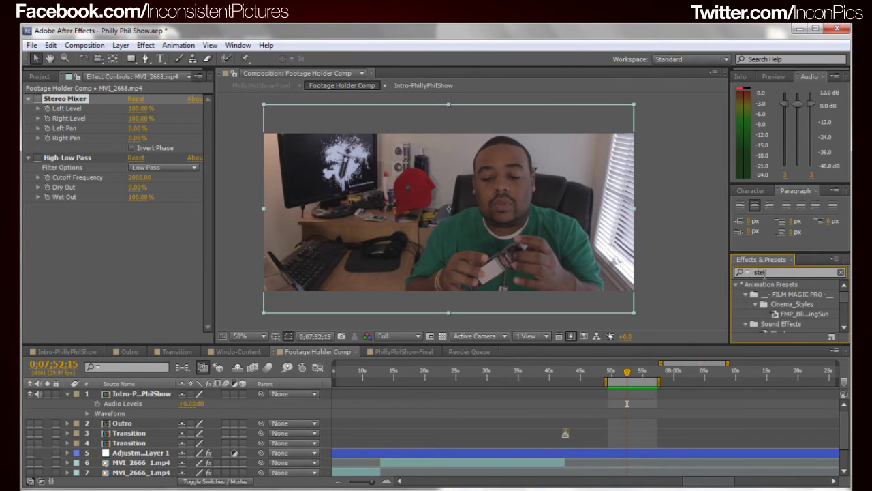
text(reo)
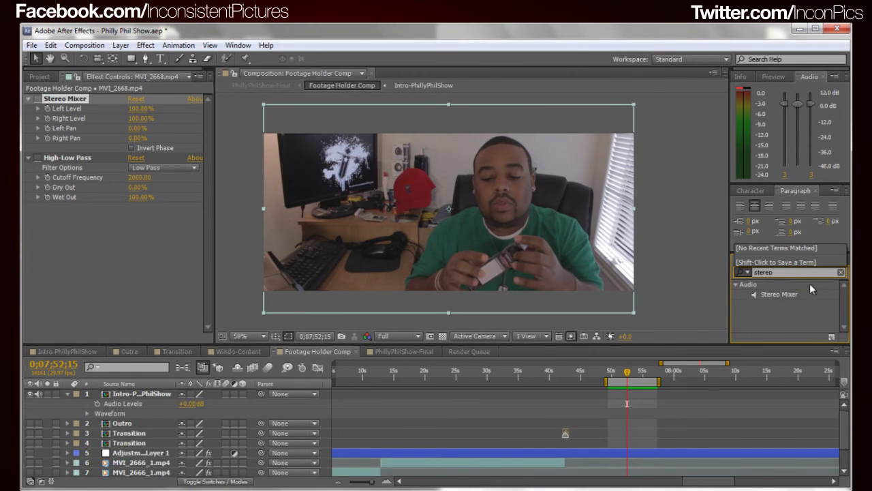
click(794, 294)
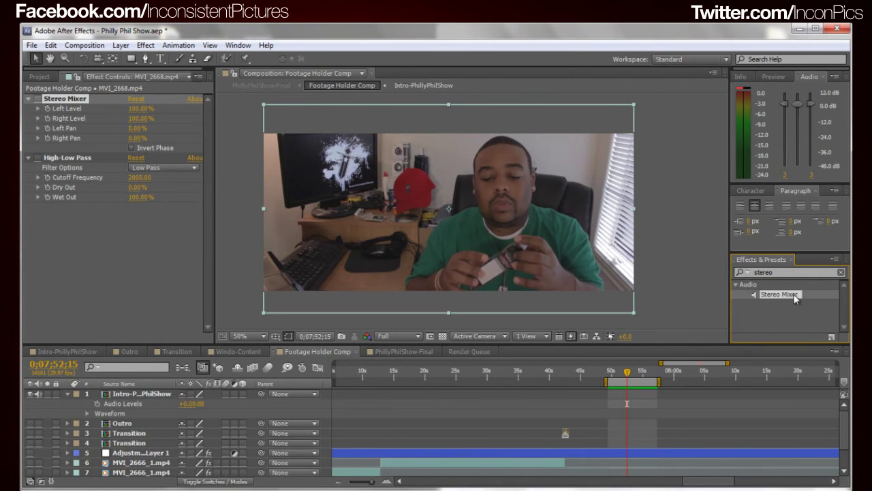
click(142, 99)
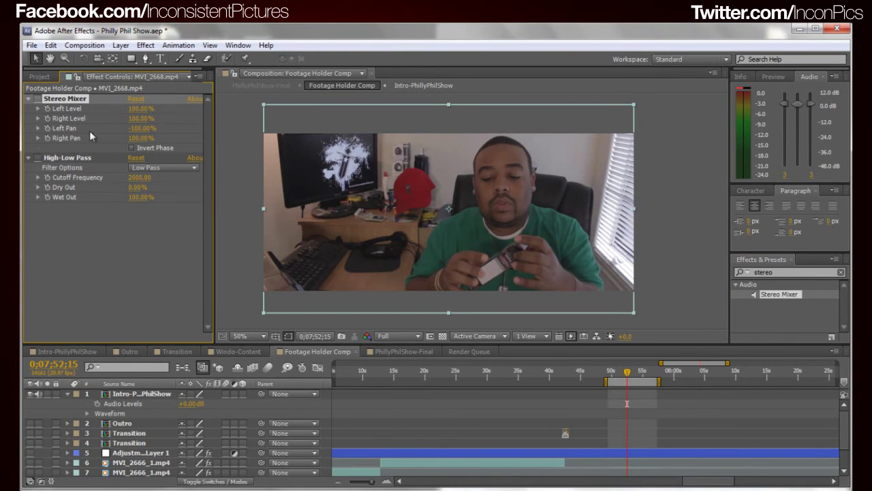
click(29, 157)
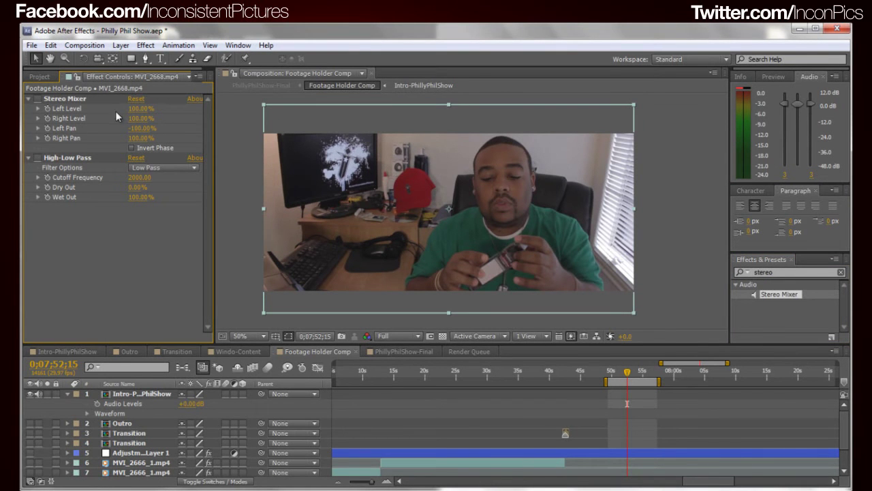
click(29, 158)
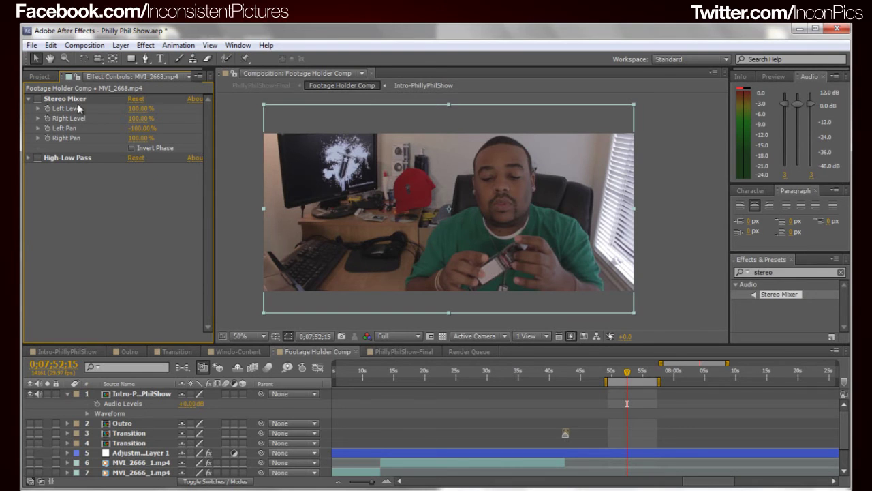
Set the Stereo Mixer Left Pan and Right Pan both to 0%.
click(141, 128)
text(0)
key(Return)
click(138, 138)
text(0)
key(Return)
Turn the Stereo Mixer effect on and preview the clip's centred audio.
click(37, 98)
key(space)
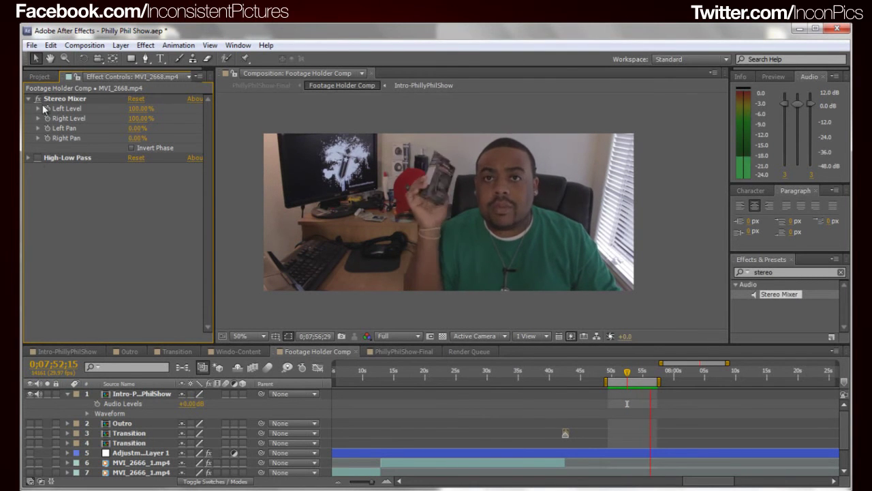
click(346, 231)
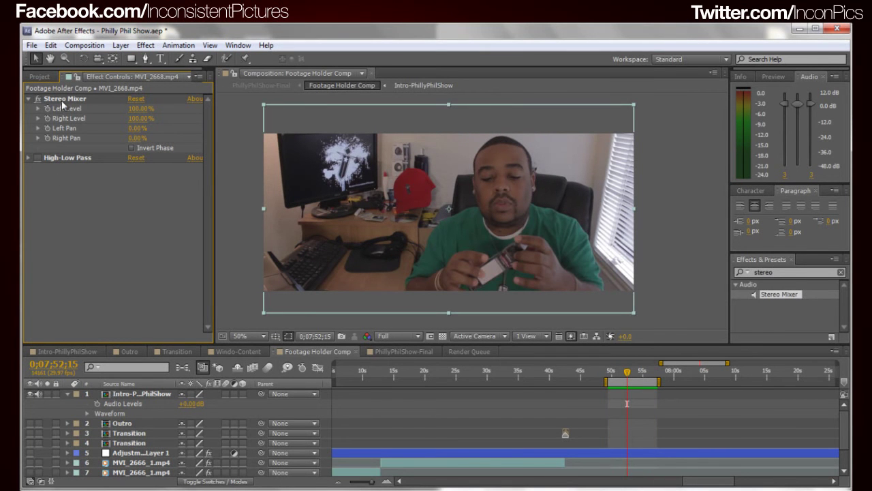
Enable and expand High-Low Pass, search 'high', and set the filter to High Pass.
click(38, 158)
click(30, 158)
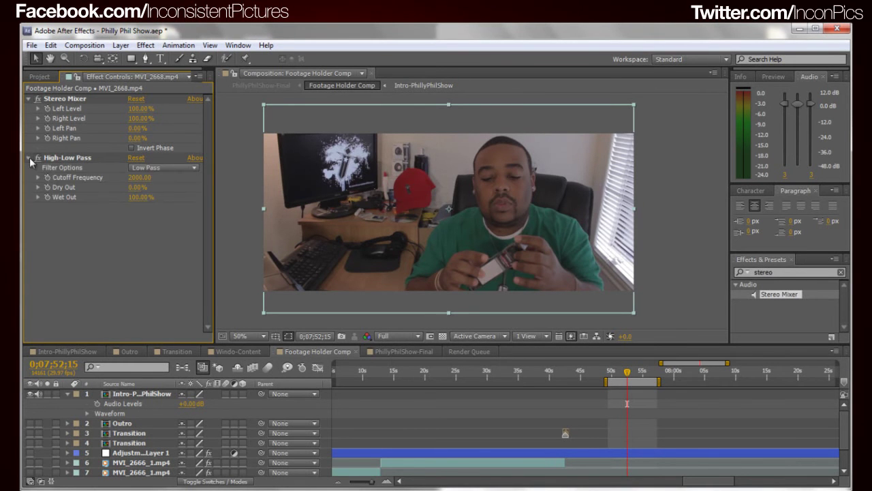
click(792, 273)
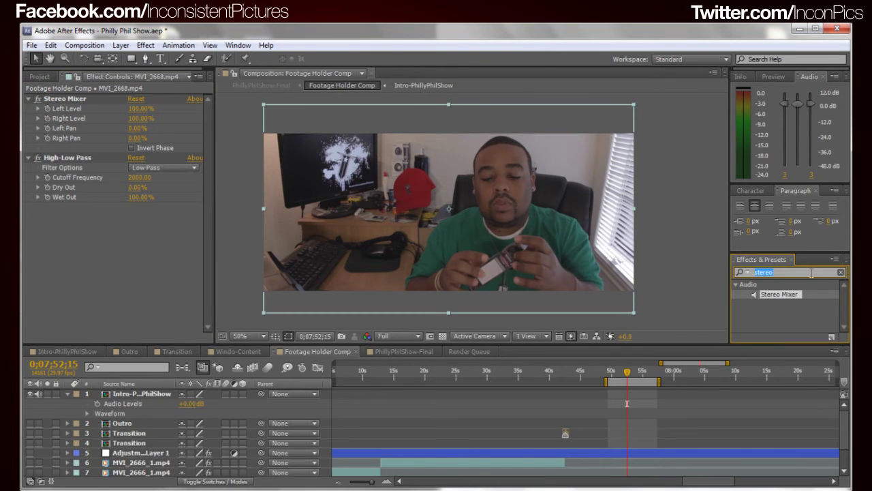
text(high)
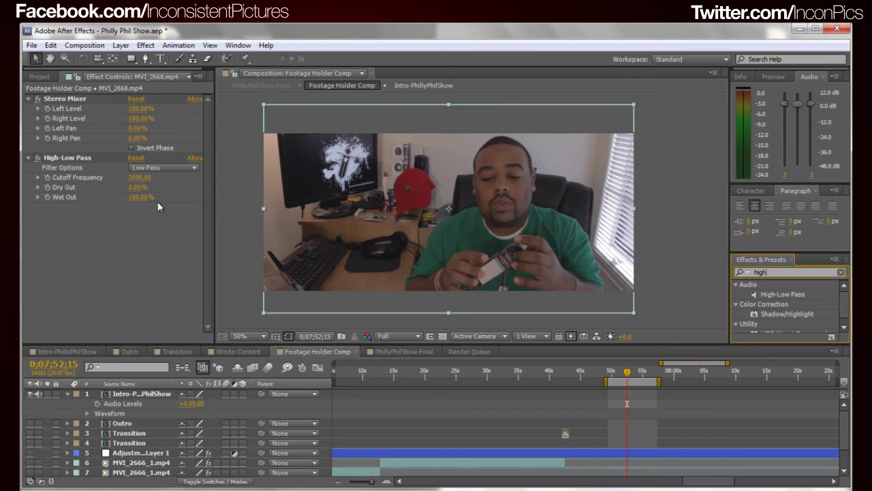
click(143, 167)
click(142, 158)
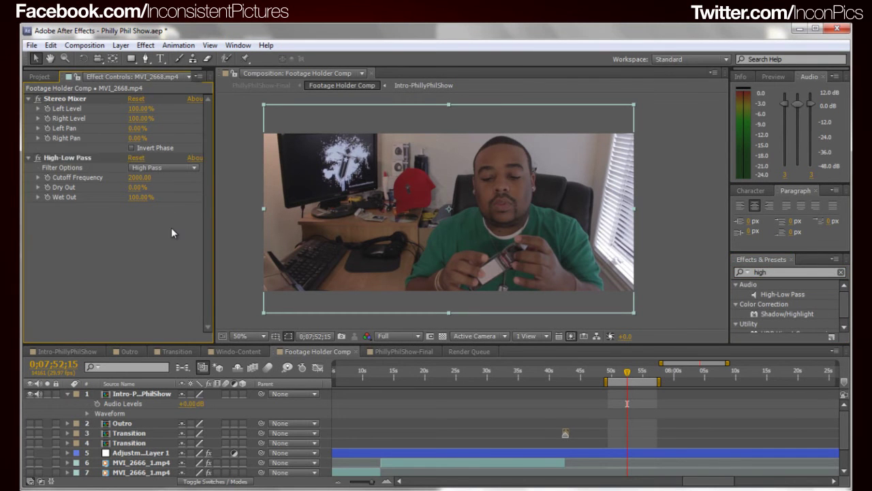
Compare High Pass, settle on Low Pass, then disable High-Low Pass and preview.
key(ctrl+z)
click(142, 167)
click(141, 158)
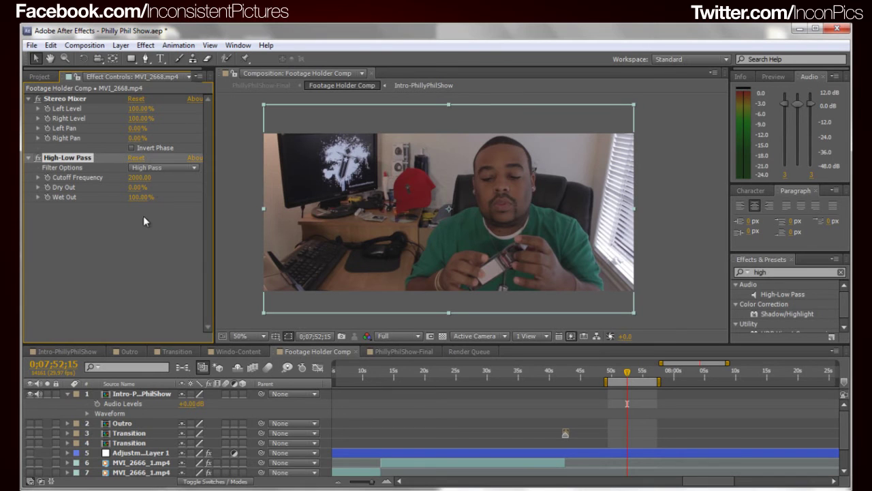
click(163, 168)
click(169, 192)
click(39, 158)
key(space)
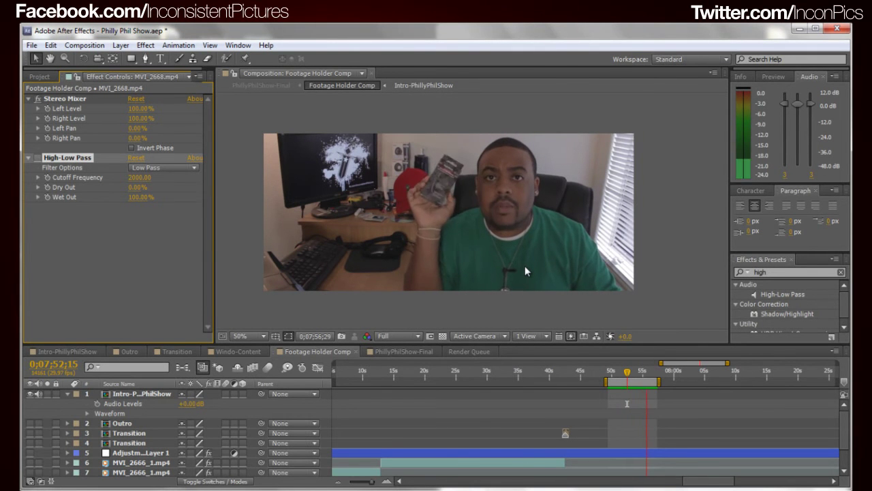
key(space)
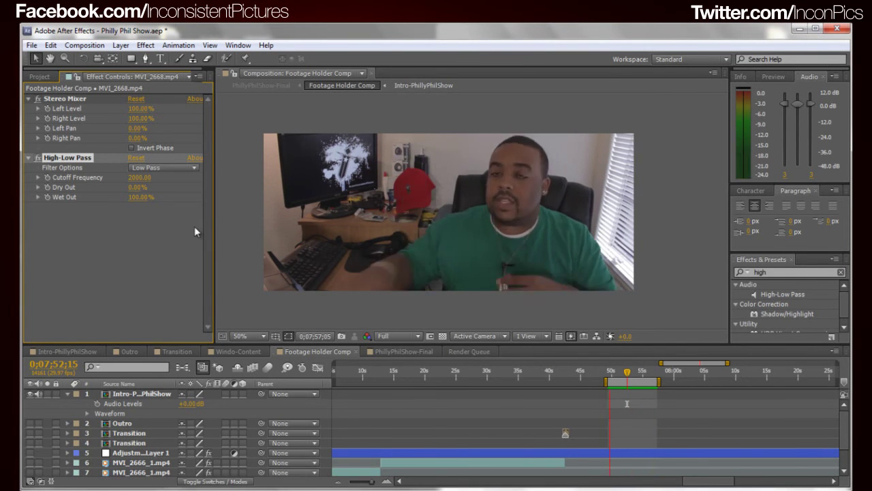
key(space)
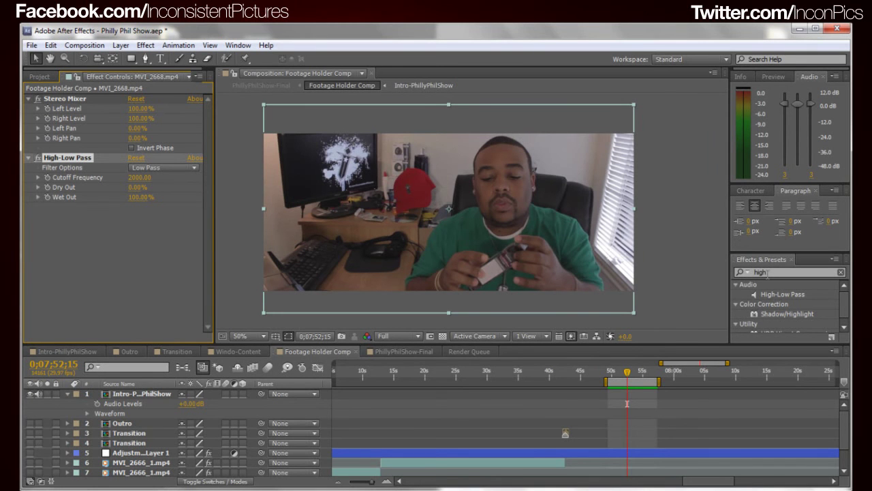
click(777, 273)
right_click(341, 395)
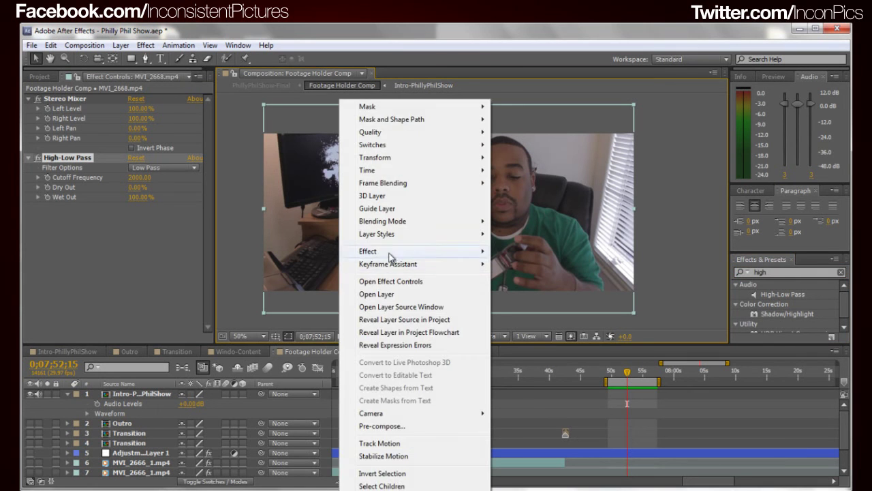
right_click(294, 217)
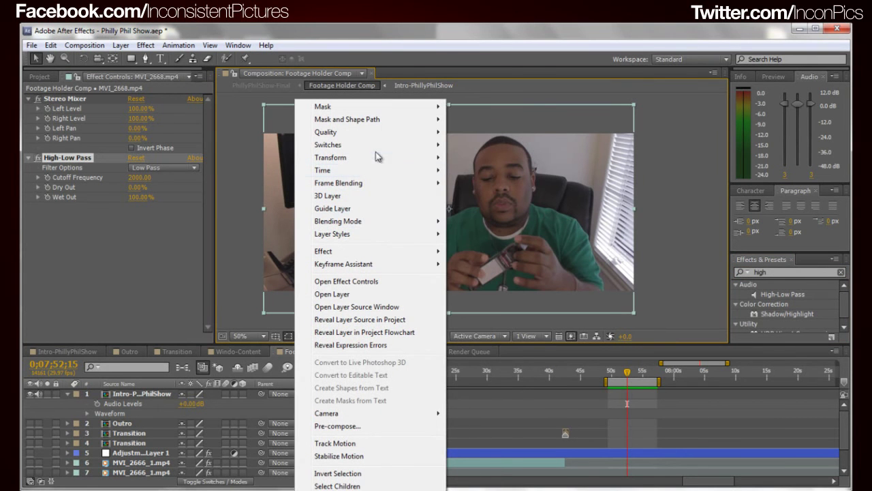
mouse_move(380, 260)
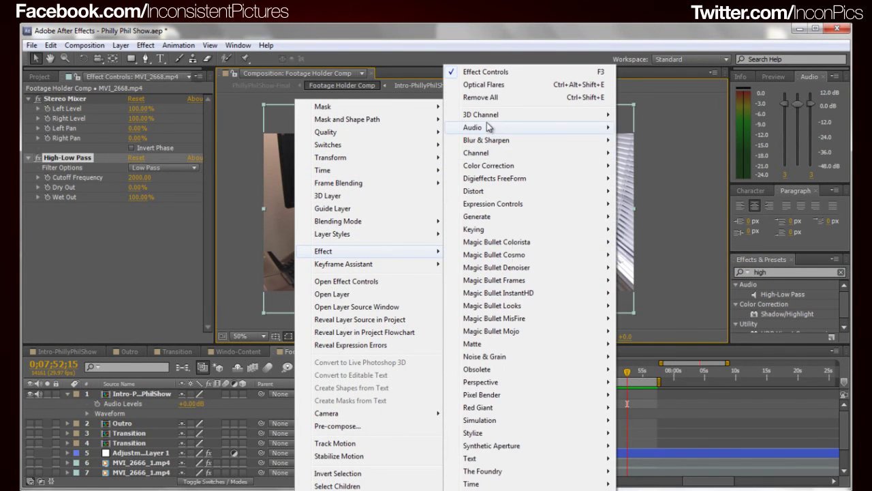
mouse_move(552, 129)
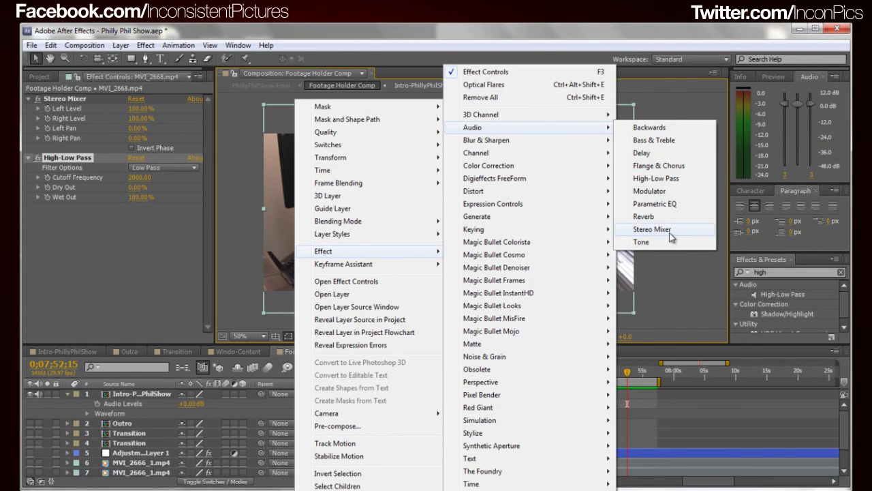
click(259, 220)
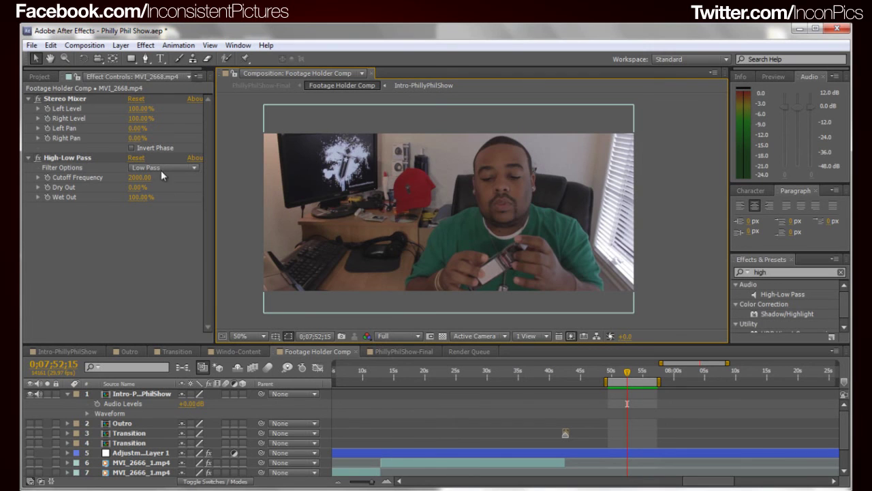
click(74, 160)
key(ctrl+d)
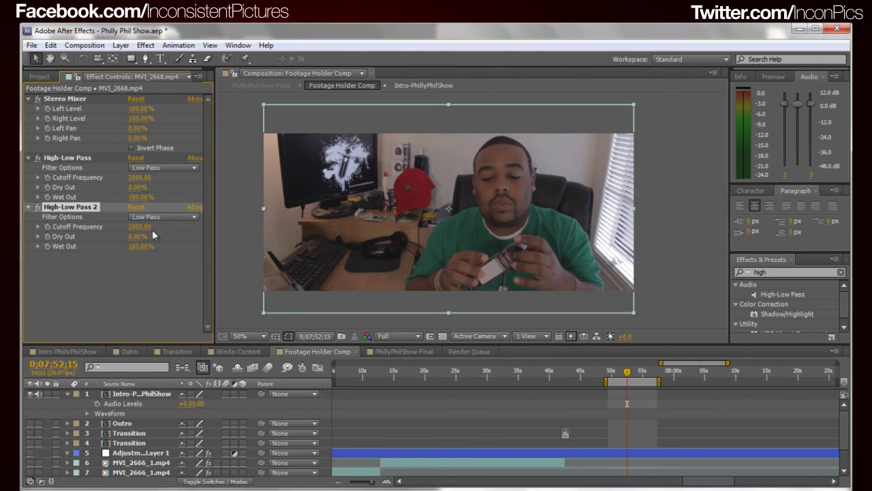
click(155, 216)
click(163, 237)
key(Delete)
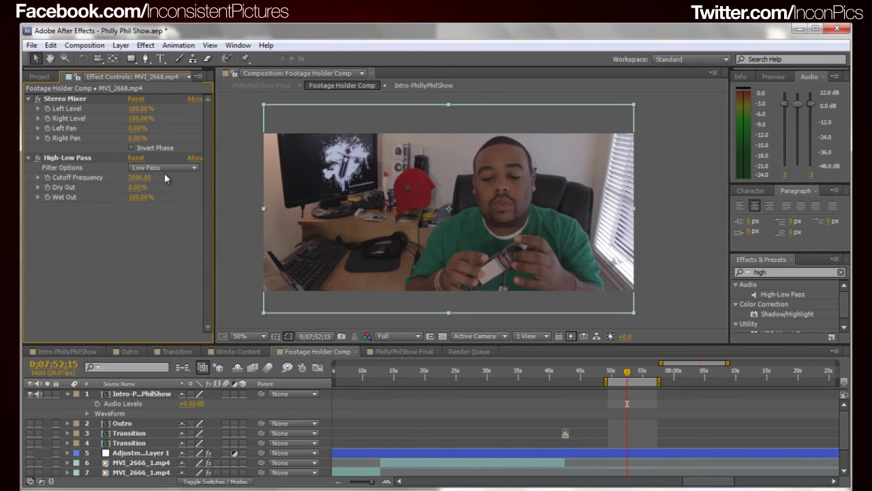